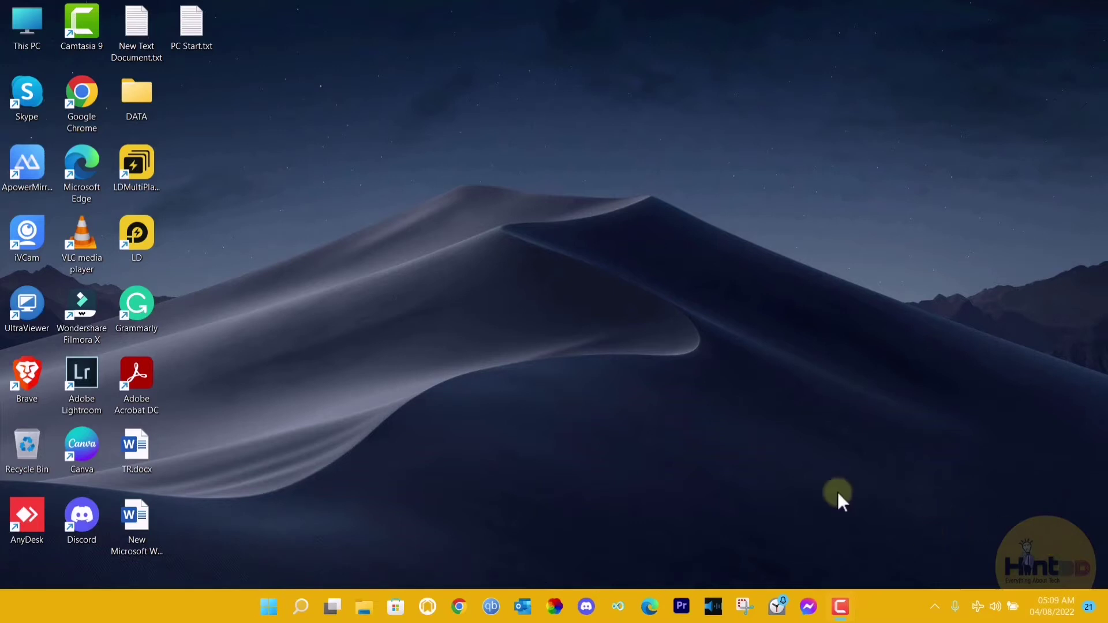
Step: Open PC Start.txt from the desktop and review the spoken message "Welcome to Hint BD PC" in the script
{"action": "double_click", "coordinate": [191, 25]}
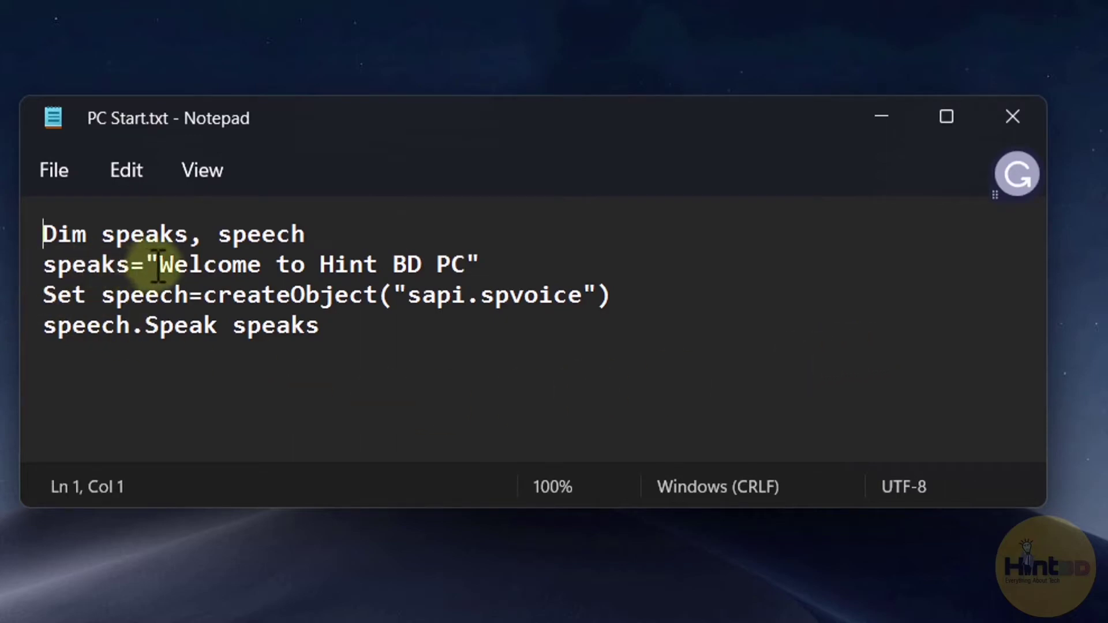
{"action": "left_click_drag", "start_coordinate": [159, 266], "coordinate": [470, 260]}
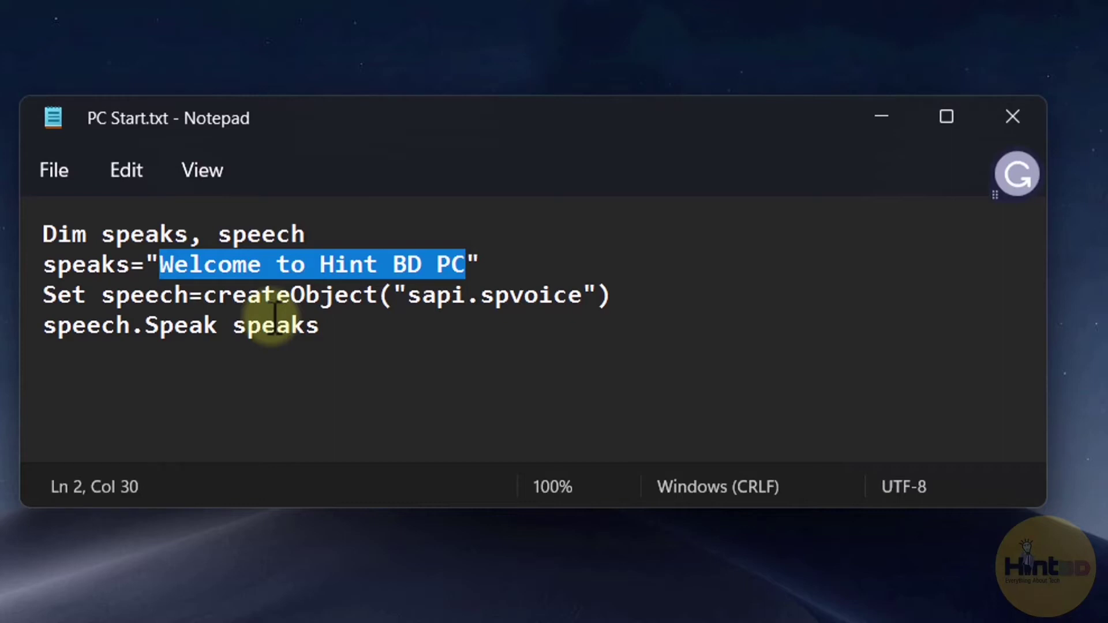
{"action": "left_click", "coordinate": [407, 374]}
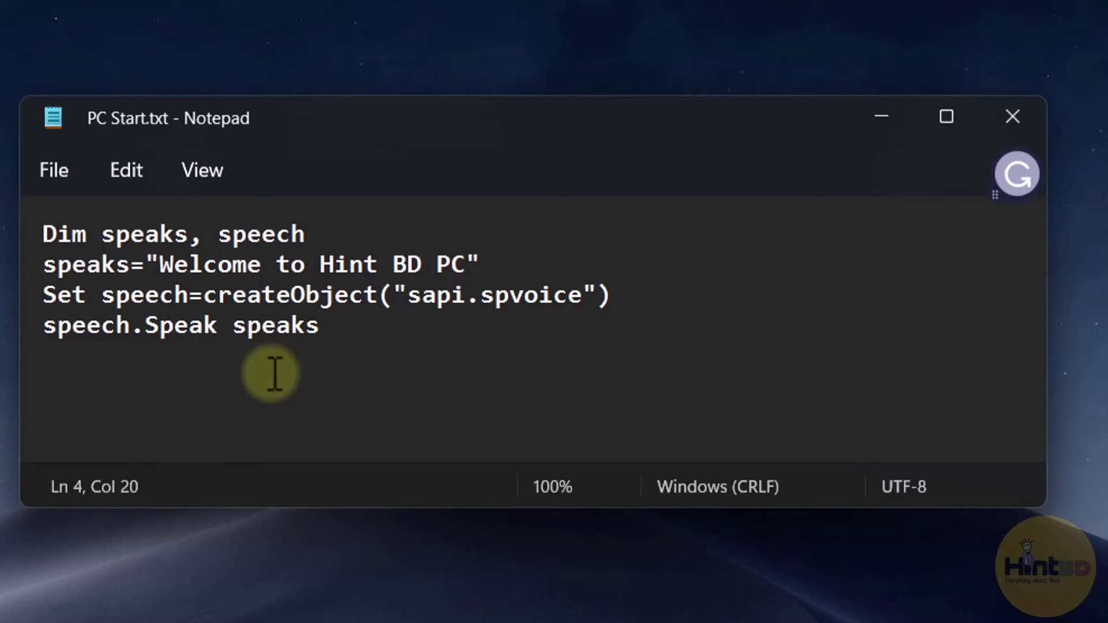
Step: Save a copy of the script to the Desktop as PC Start.vbs with the file type All files (*.*)
{"action": "left_click", "coordinate": [42, 172]}
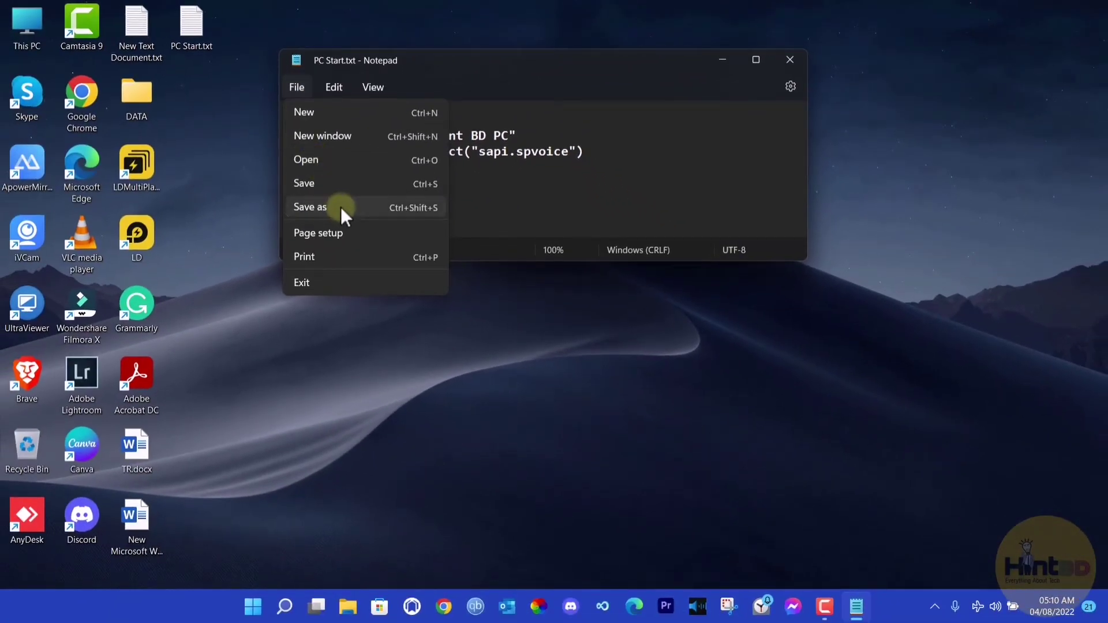
{"action": "left_click", "coordinate": [341, 207]}
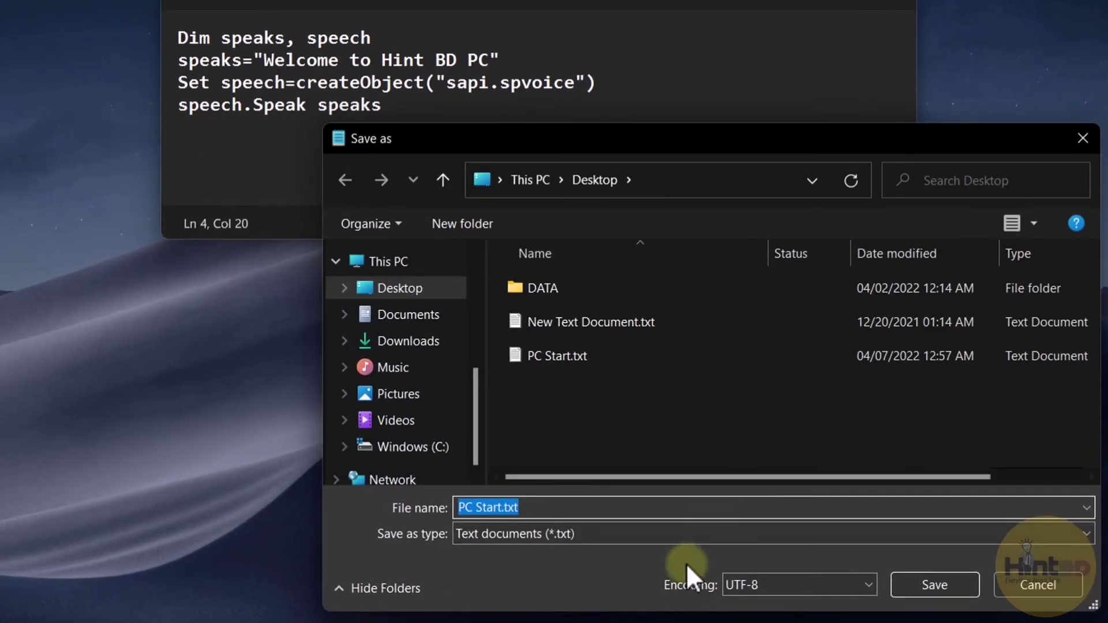
{"action": "left_click", "coordinate": [583, 532]}
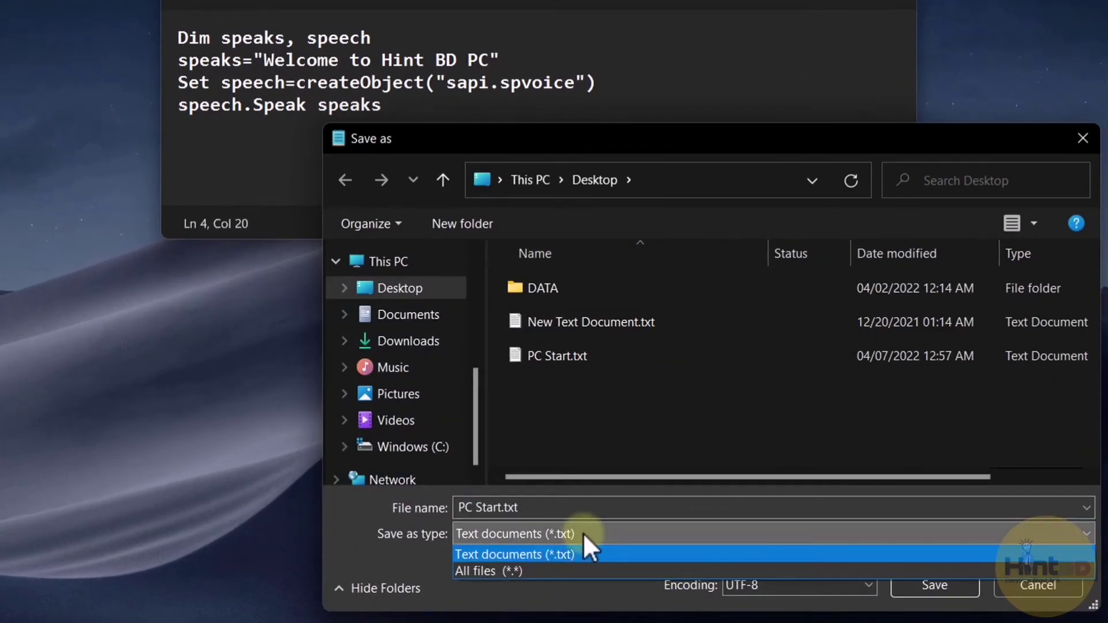
{"action": "left_click", "coordinate": [566, 572]}
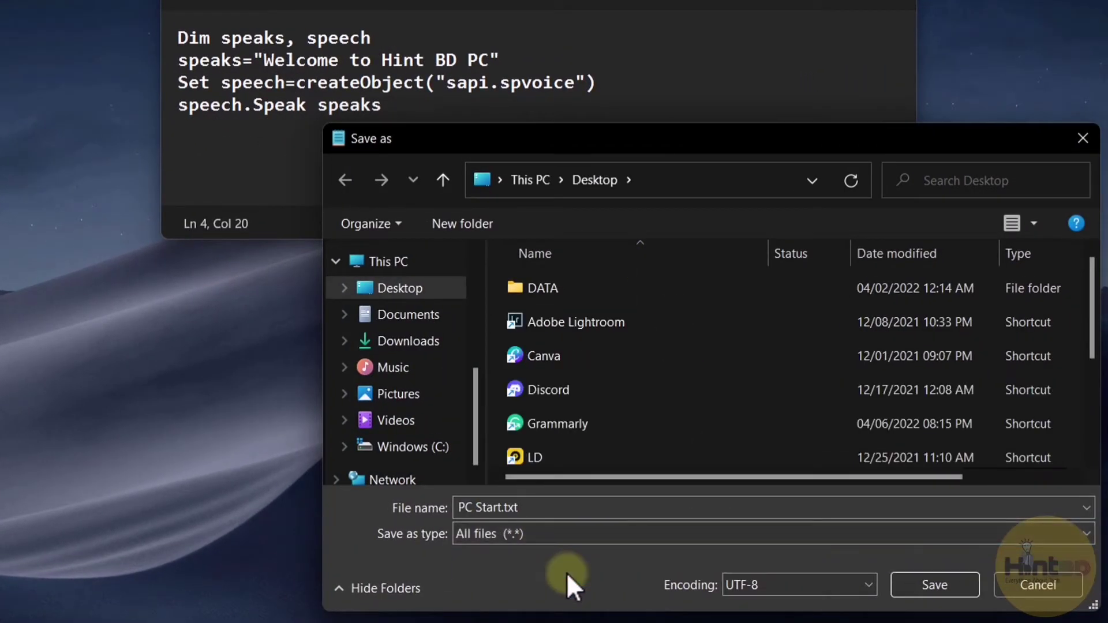
{"action": "left_click", "coordinate": [531, 507]}
{"action": "left_click", "coordinate": [532, 508]}
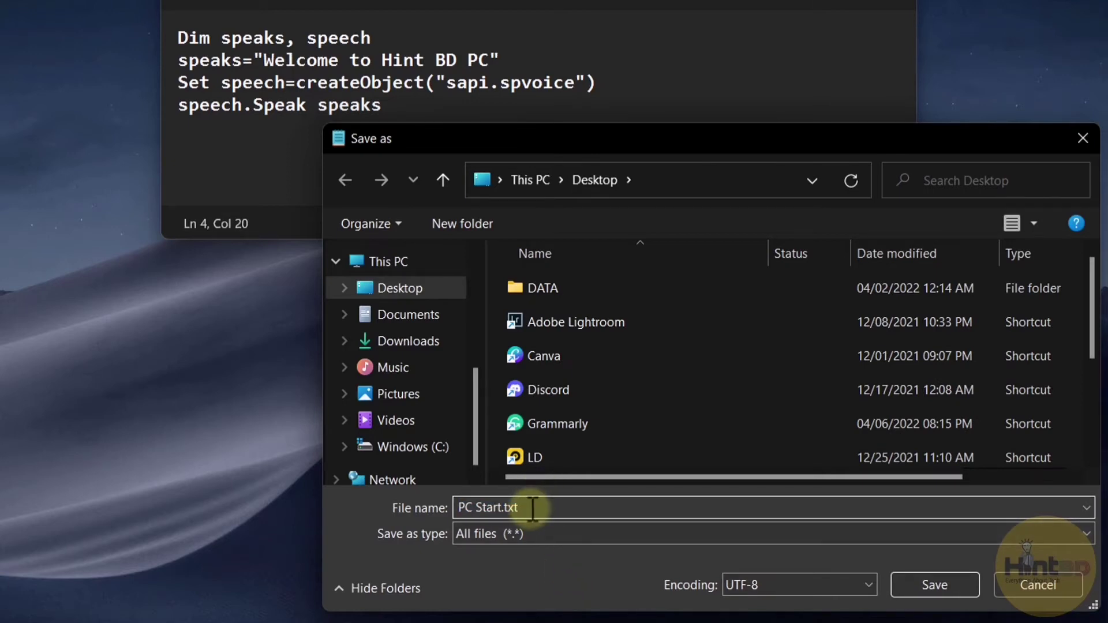
{"action": "key", "text": "BackSpace"}
{"action": "key", "text": "BackSpace"}
{"action": "key", "text": "BackSpace"}
{"action": "key", "text": "BackSpace"}
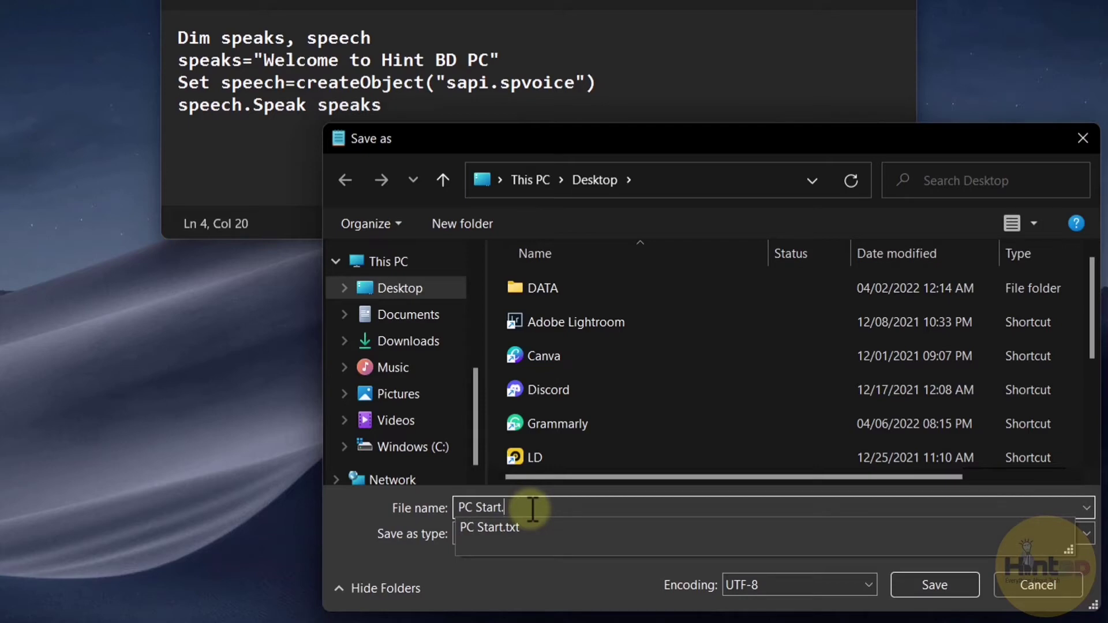
{"action": "type", "text": ".vbs"}
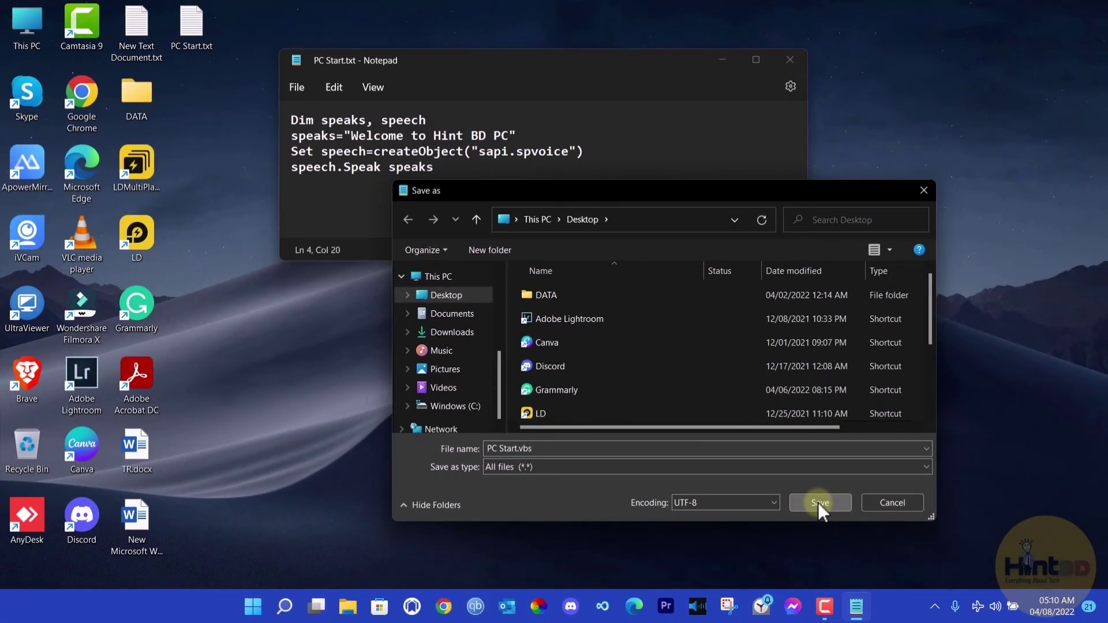
{"action": "left_click", "coordinate": [818, 502]}
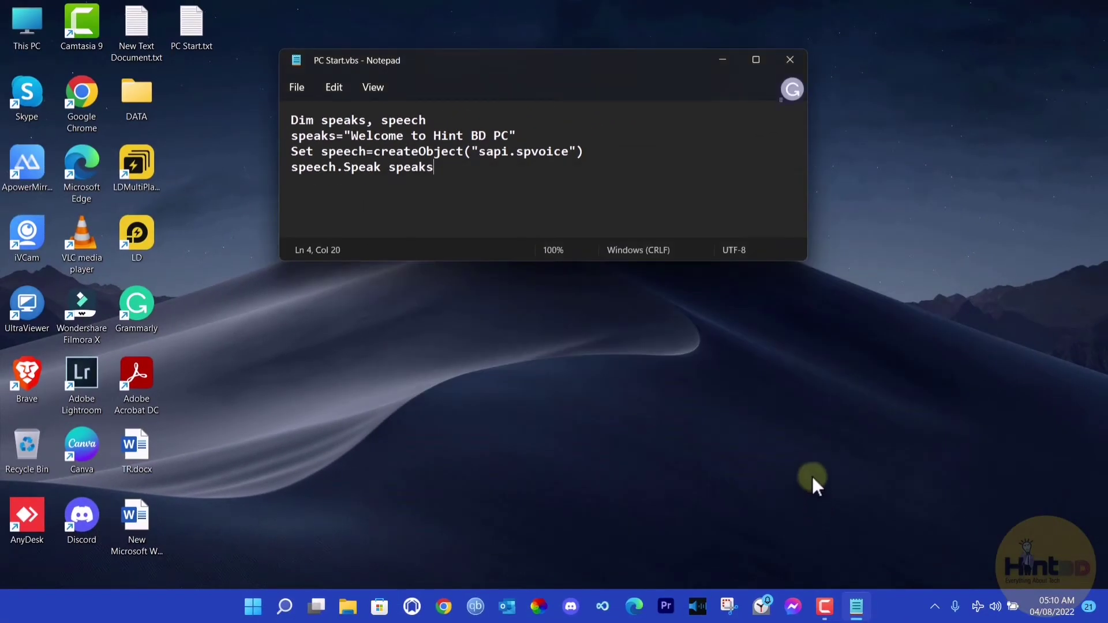
Step: Close the script file and refresh the desktop icons
{"action": "left_click", "coordinate": [790, 60]}
{"action": "right_click", "coordinate": [338, 53]}
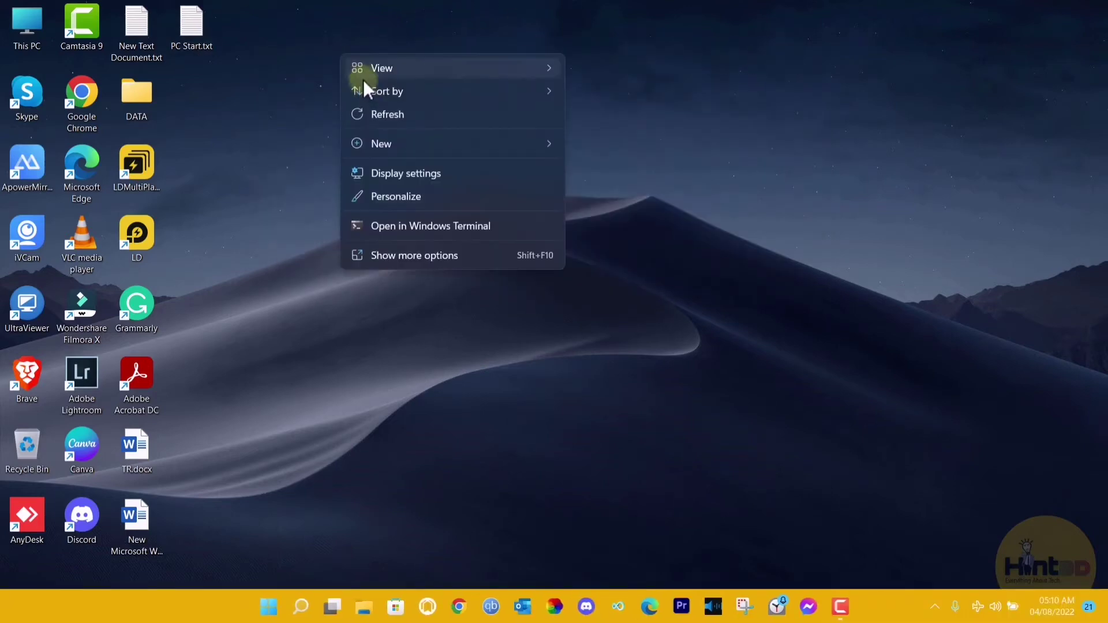
{"action": "left_click", "coordinate": [377, 113]}
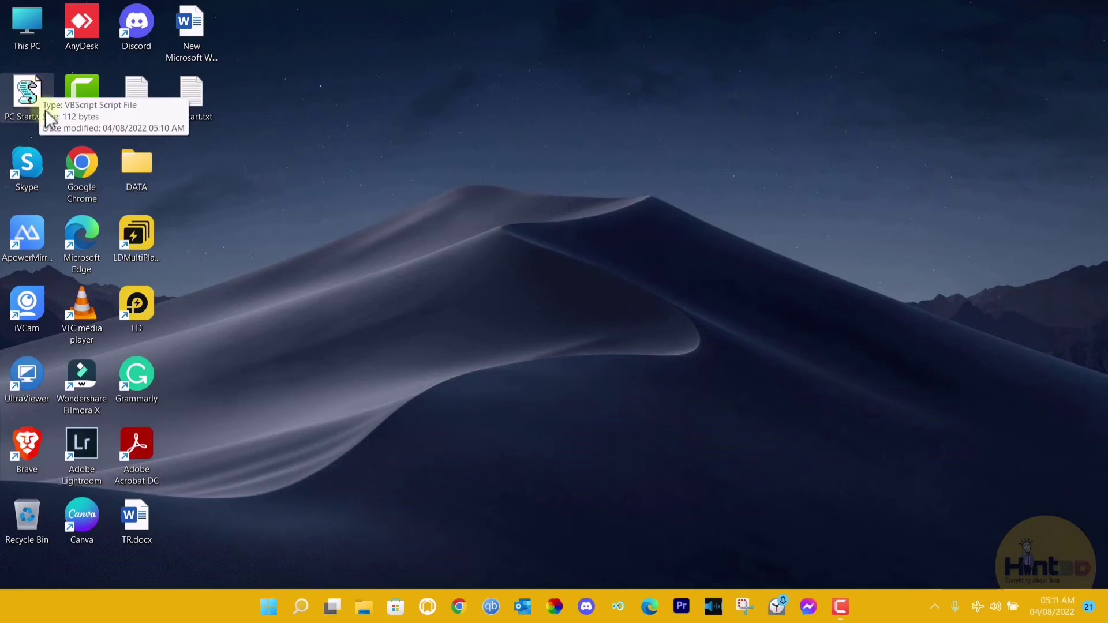
{"action": "left_click", "coordinate": [327, 218]}
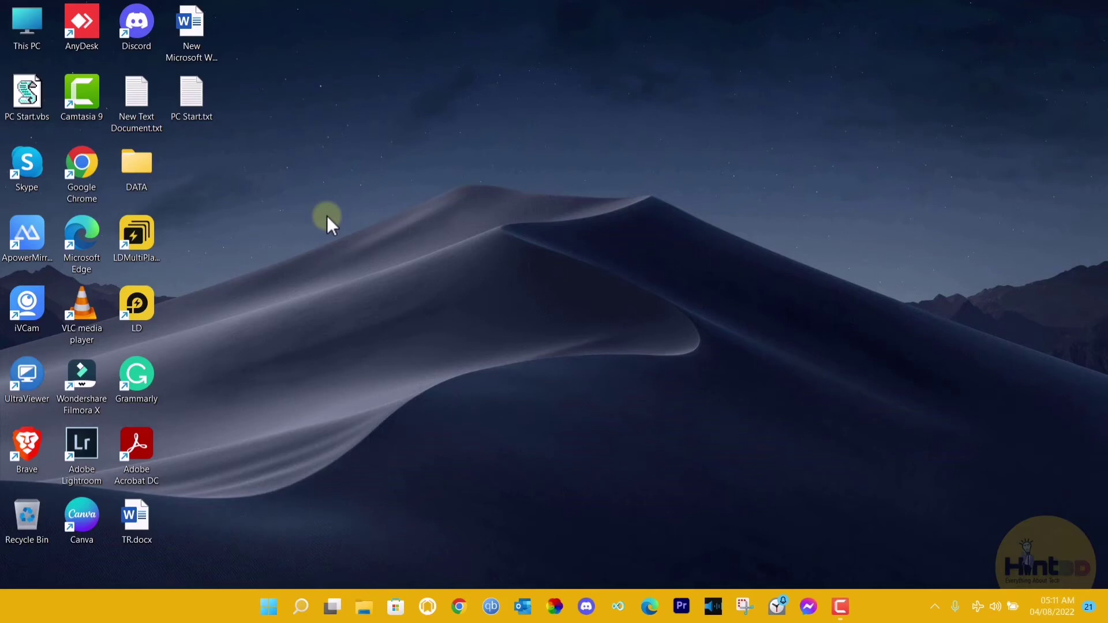
Step: Open the Startup folder by running shell:startup, and move its window clear of the desktop icons
{"action": "key", "text": "super+r"}
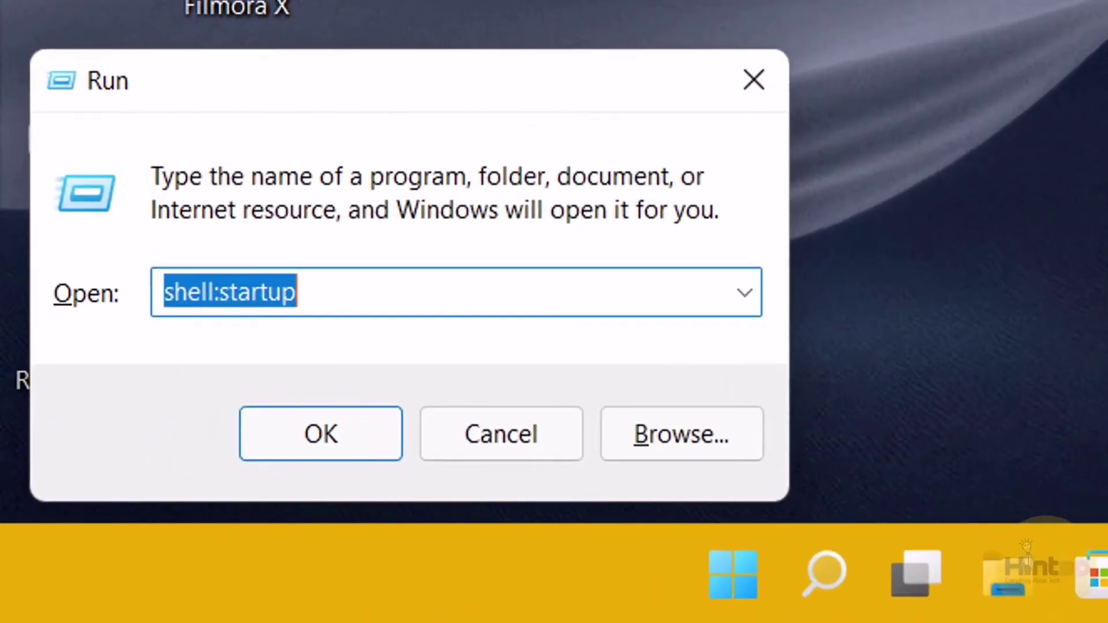
{"action": "left_click", "coordinate": [321, 300]}
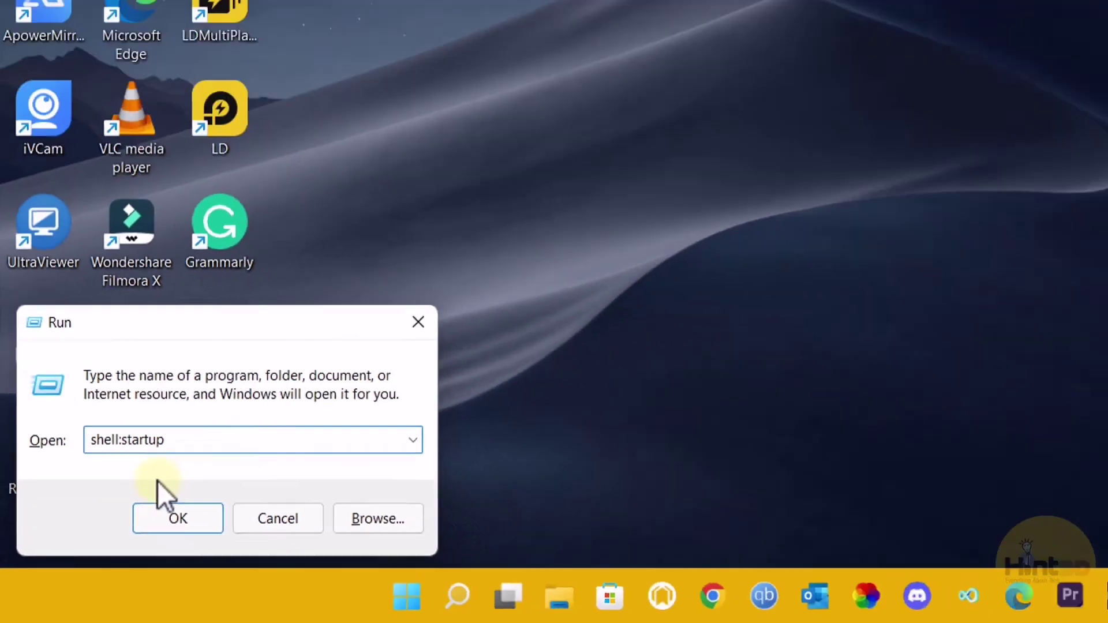
{"action": "left_click", "coordinate": [173, 522]}
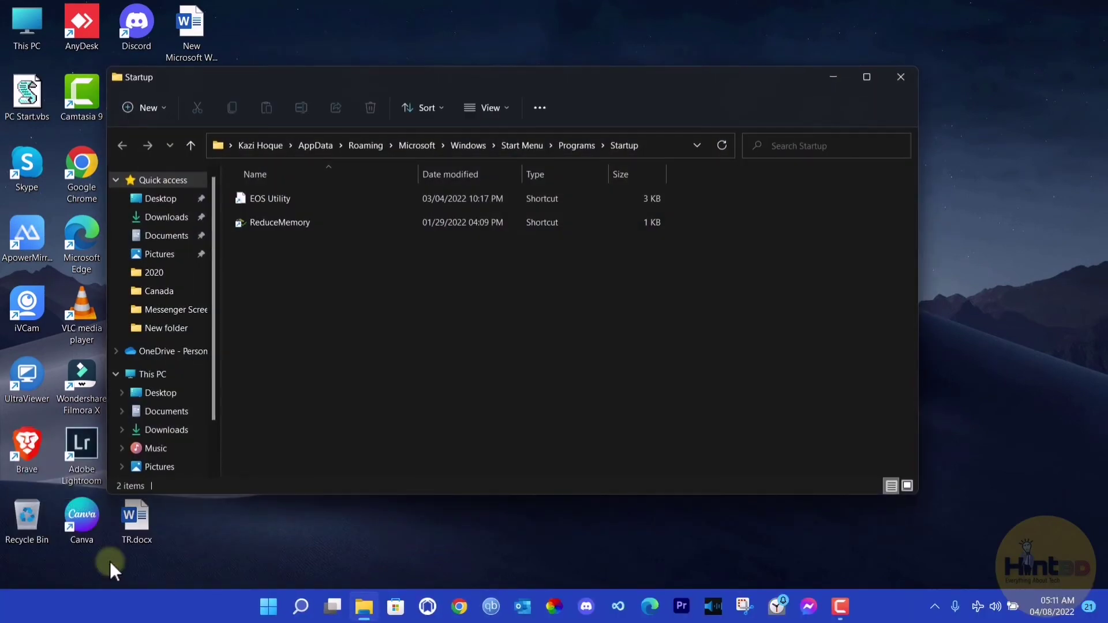
{"action": "left_click_drag", "start_coordinate": [489, 84], "coordinate": [635, 95]}
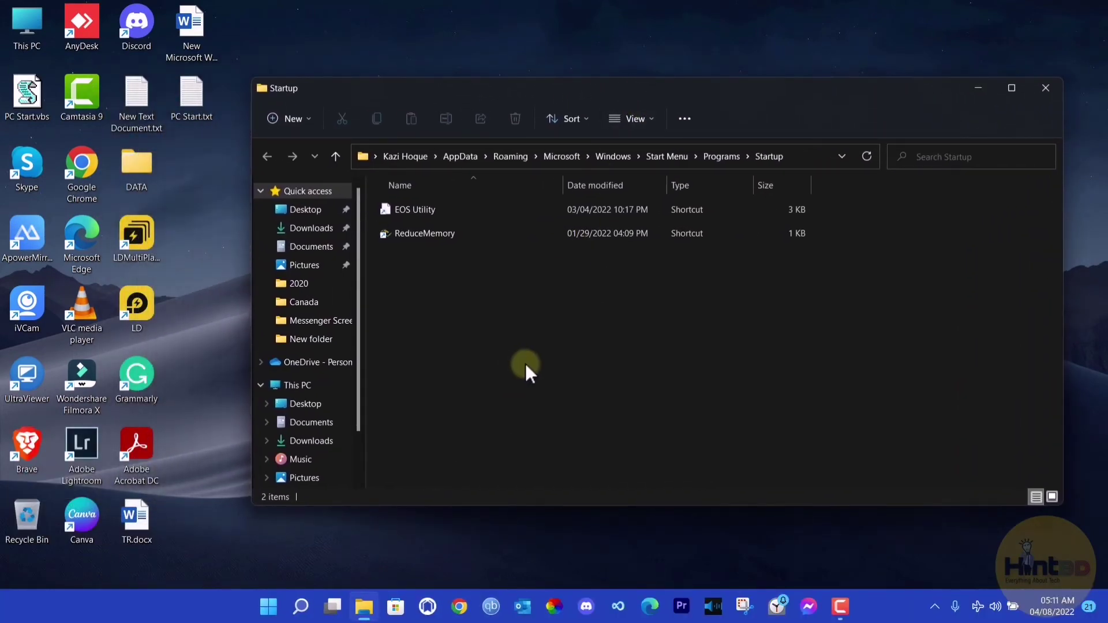
Step: Copy PC Start.vbs from the desktop into the Startup folder and close the folder window
{"action": "right_click", "coordinate": [27, 94]}
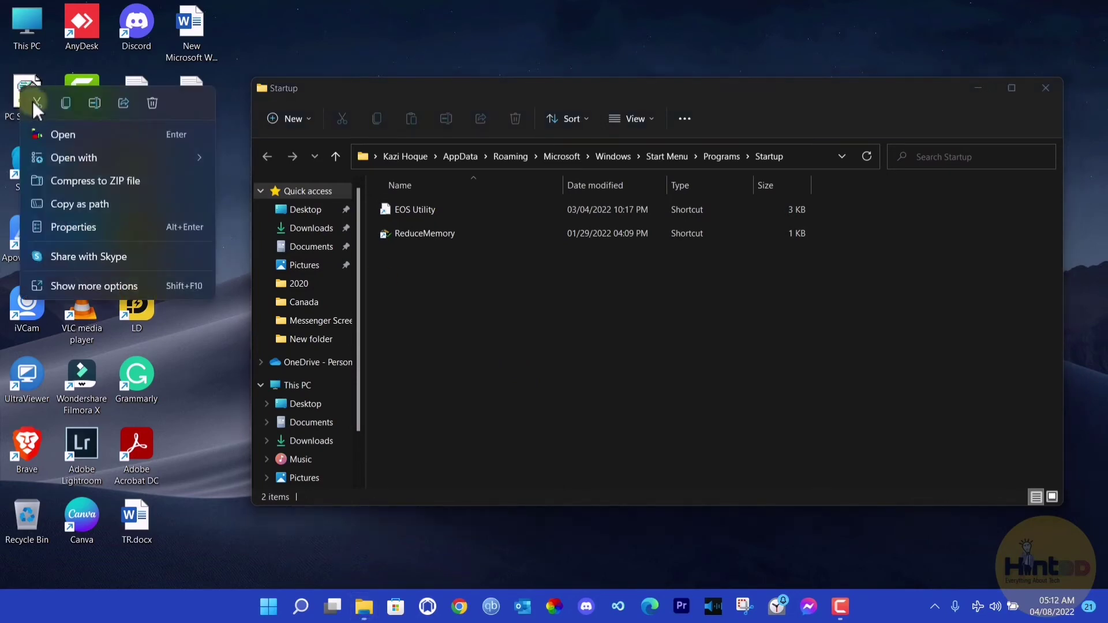
{"action": "left_click", "coordinate": [62, 99]}
{"action": "right_click", "coordinate": [448, 302]}
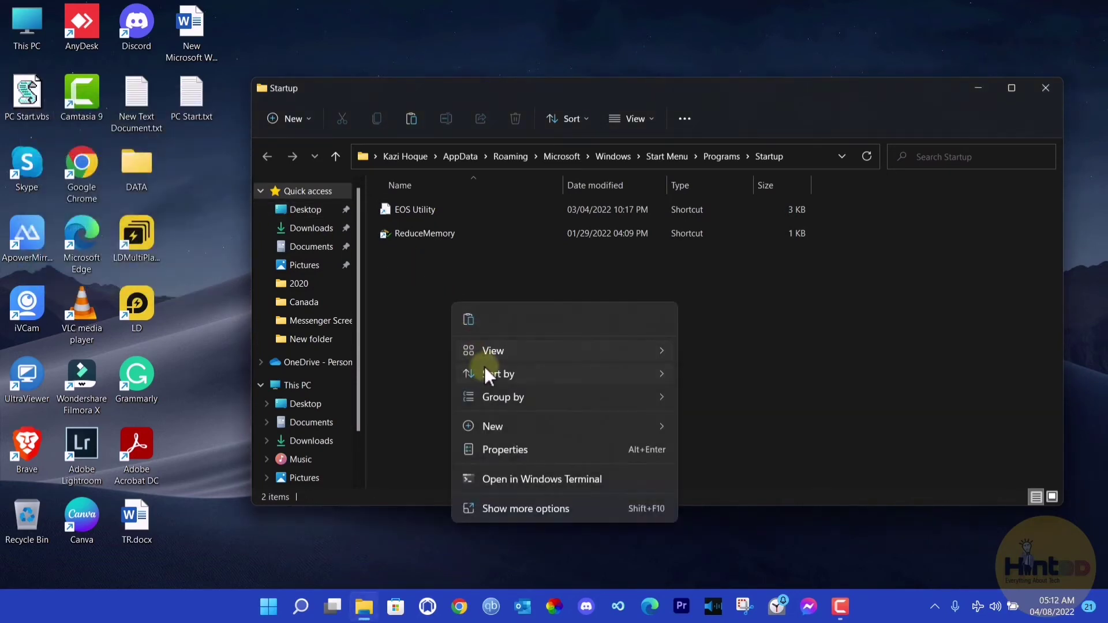
{"action": "left_click", "coordinate": [468, 314]}
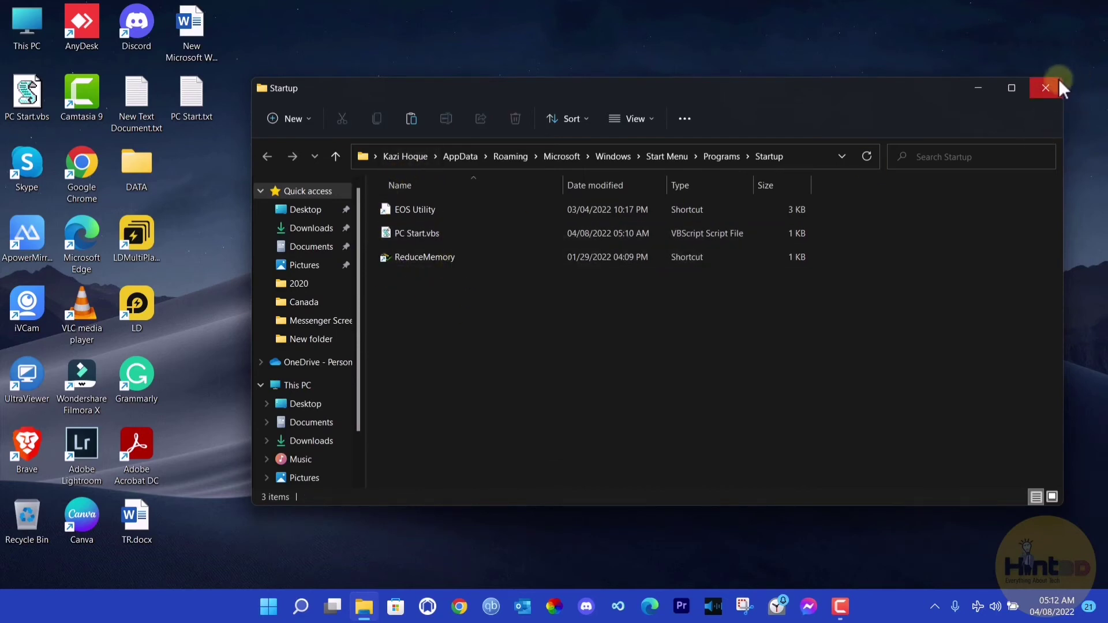
{"action": "left_click", "coordinate": [1043, 91]}
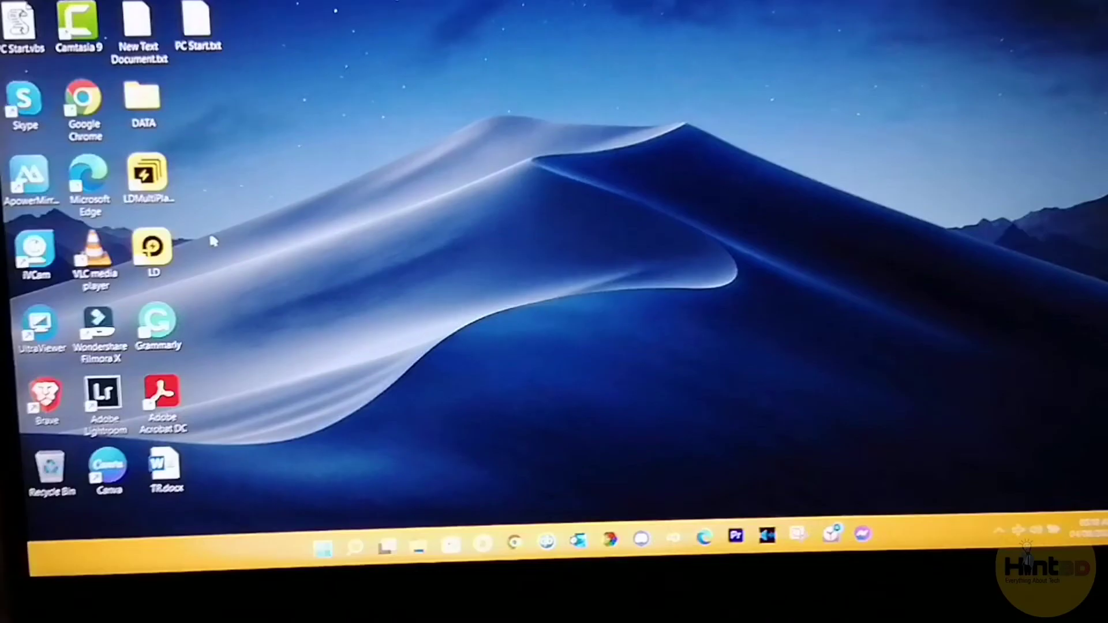
Step: Restart the computer to test the startup voice script
{"action": "key", "text": "super"}
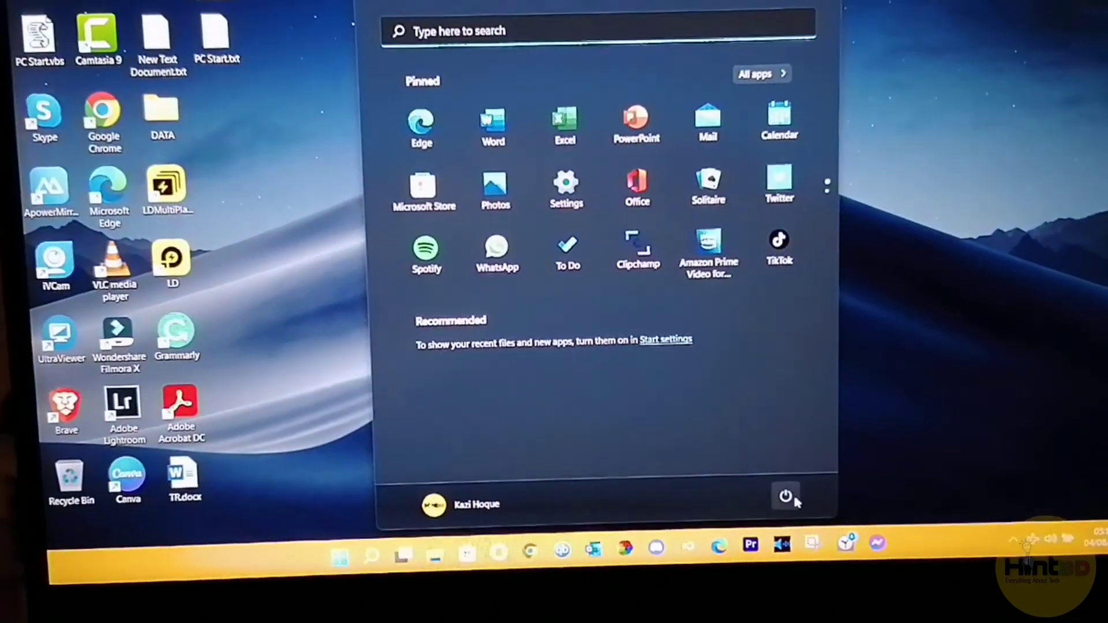
{"action": "left_click", "coordinate": [778, 489]}
{"action": "left_click", "coordinate": [786, 465]}
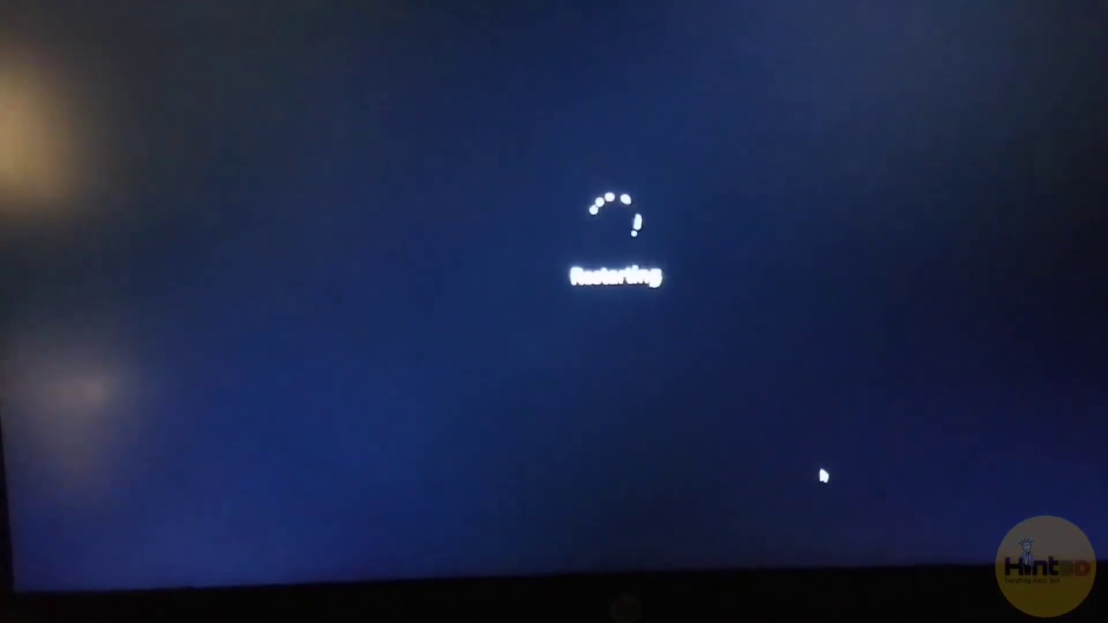